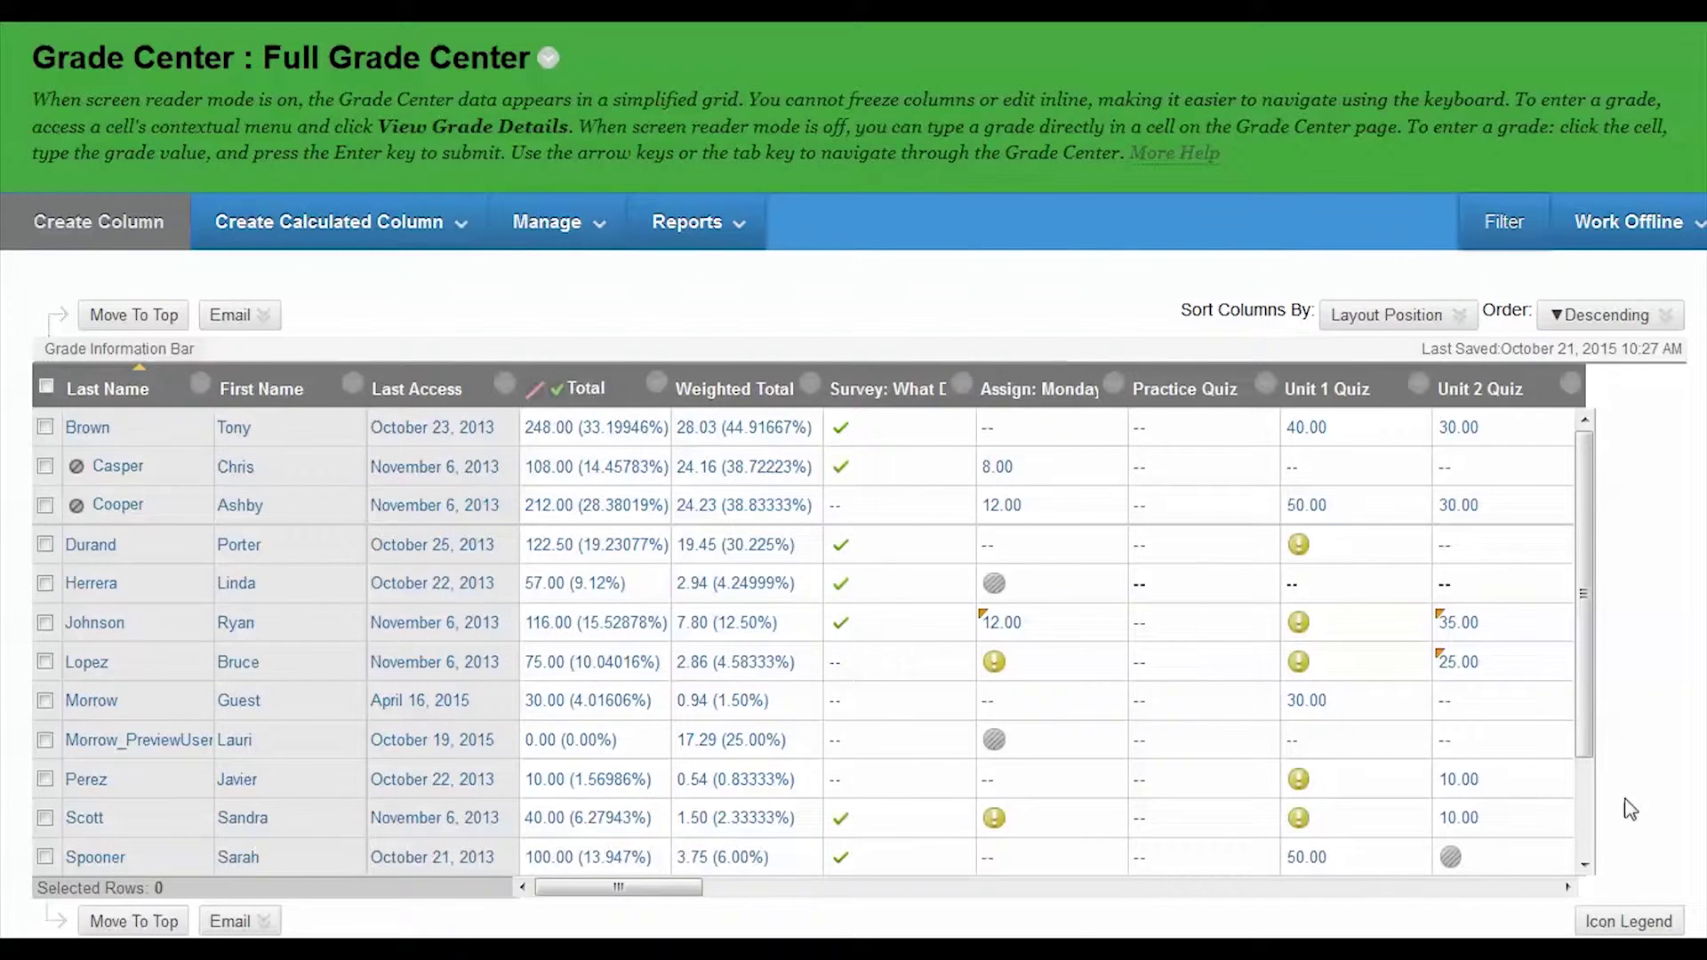
# Show the Full Grade Center's Icon Legend explaining each grade status icon.
pyautogui.click(1613, 927)
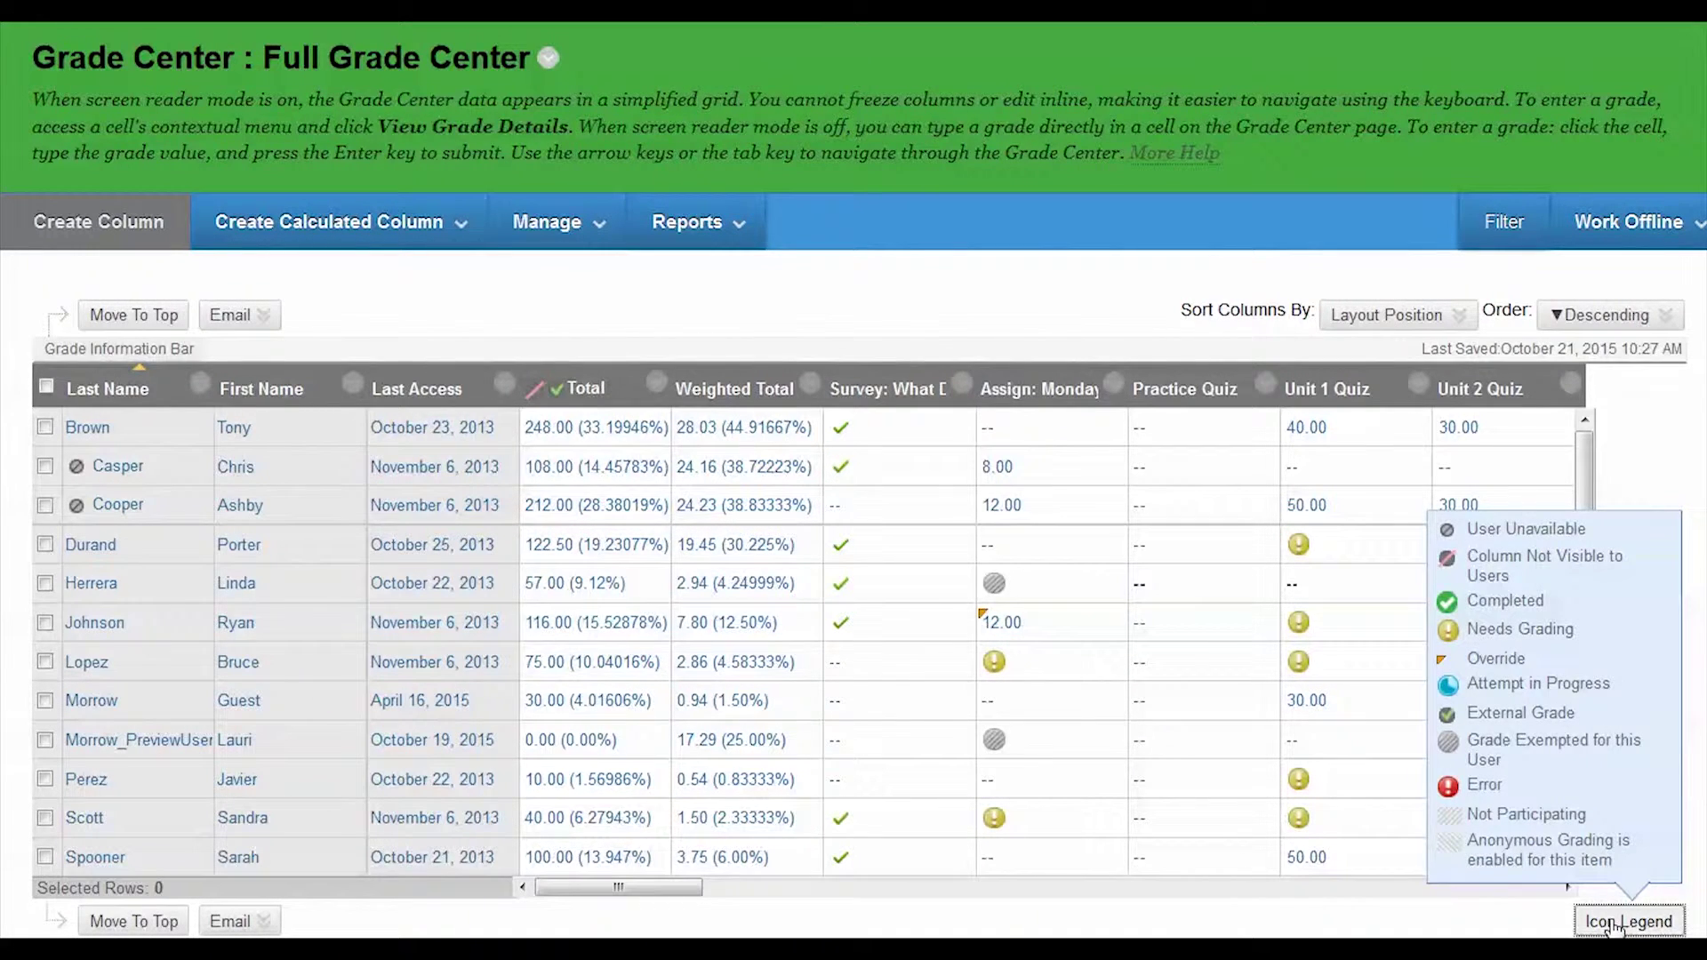